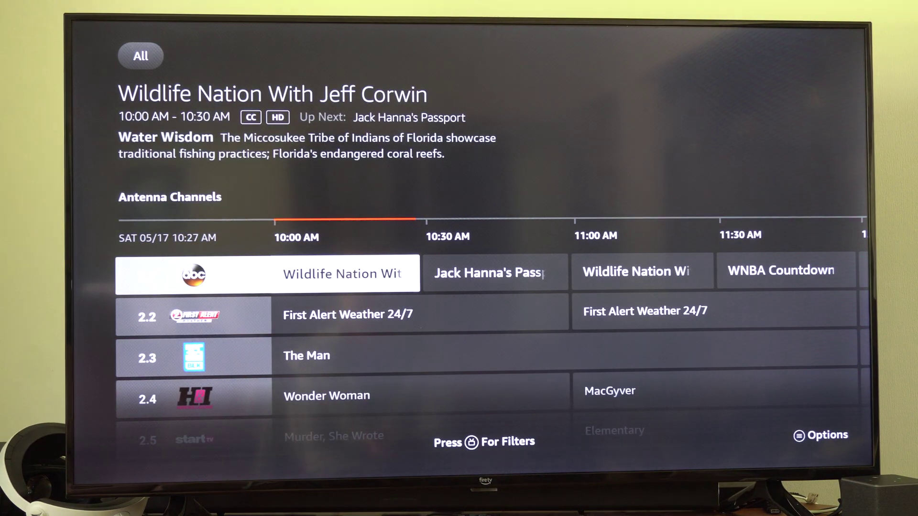
Browse down the antenna channel lineup, return to the guide's top, then go Home.
key(Down)
key(Down)
key(Down)
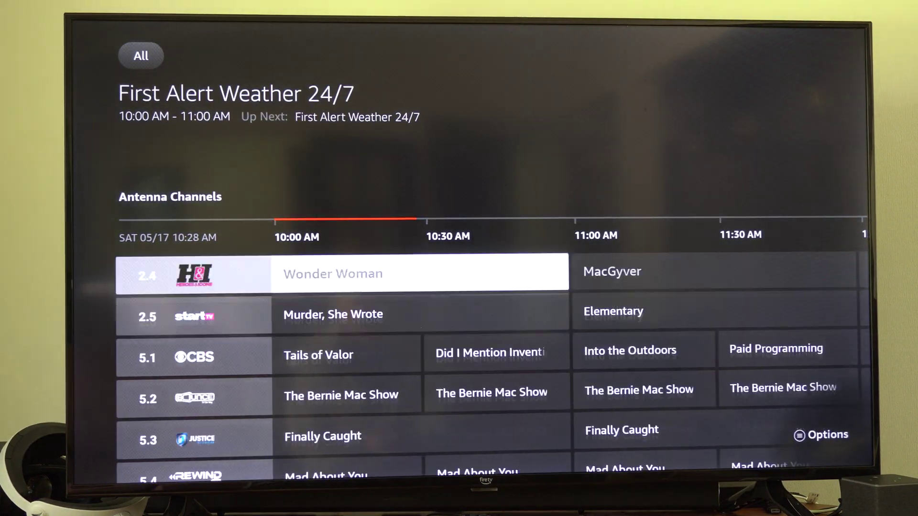
key(Down)
key(Down)
key(Down)
key(Down)
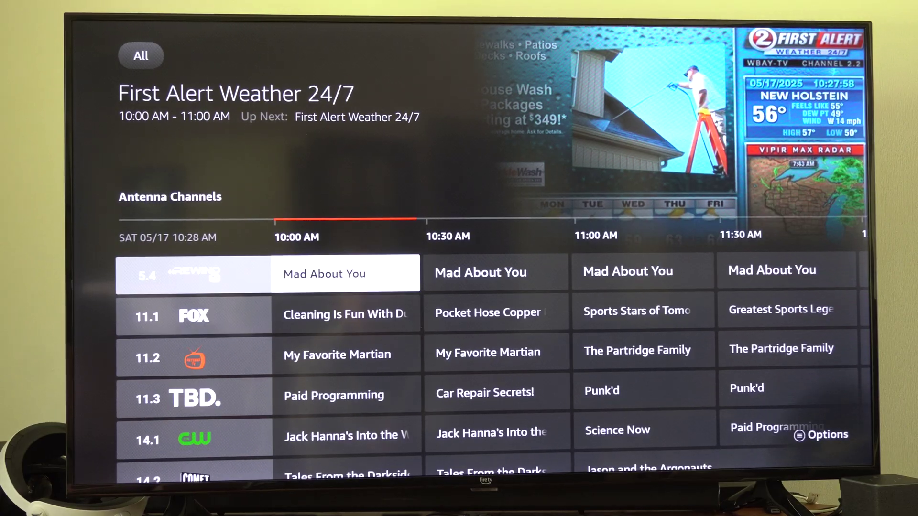
key(Escape)
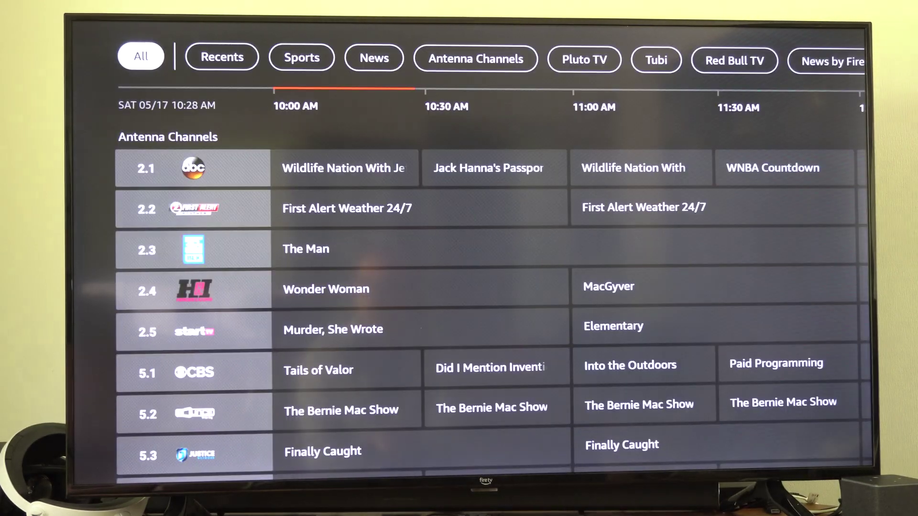
key(Home)
Open device Settings, enter Live TV settings and highlight the Favorite Channels setting.
key(Right)
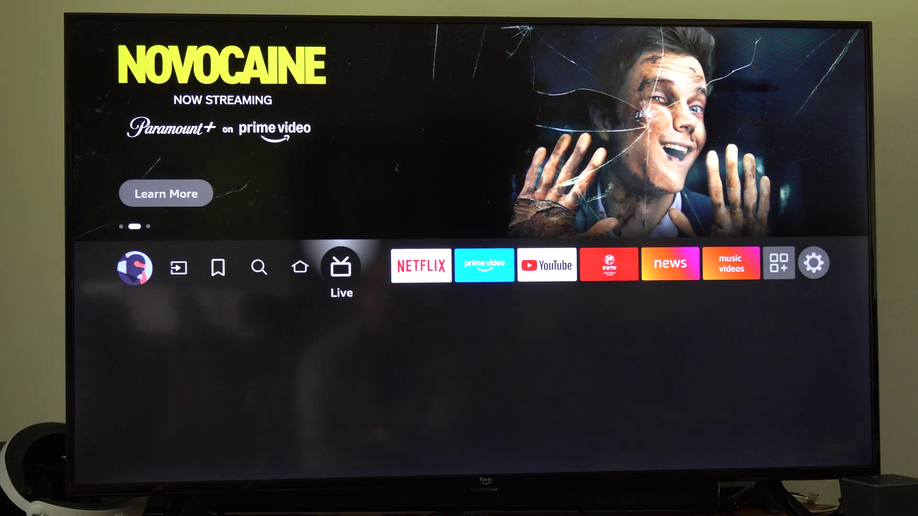
key(Right)
key(Right)
key(Right)
key(Right)
key(Right)
key(Right)
key(Right)
key(Right)
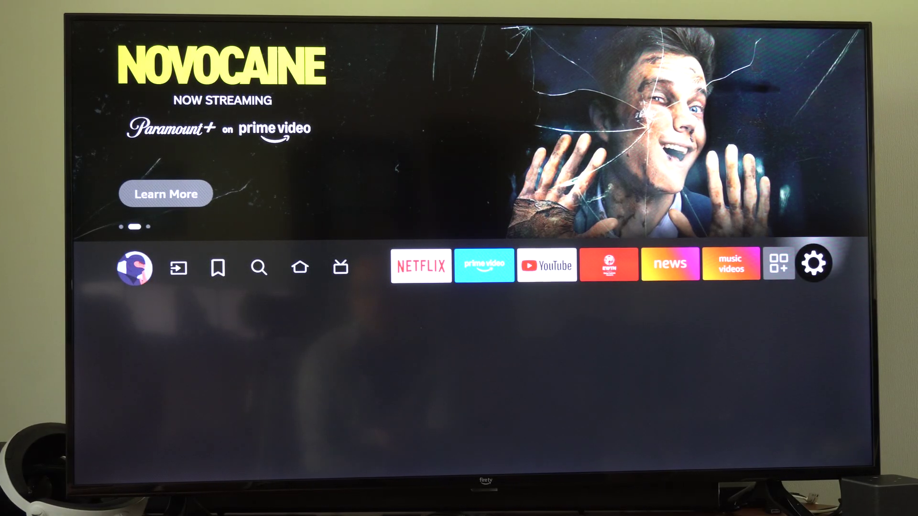
key(Return)
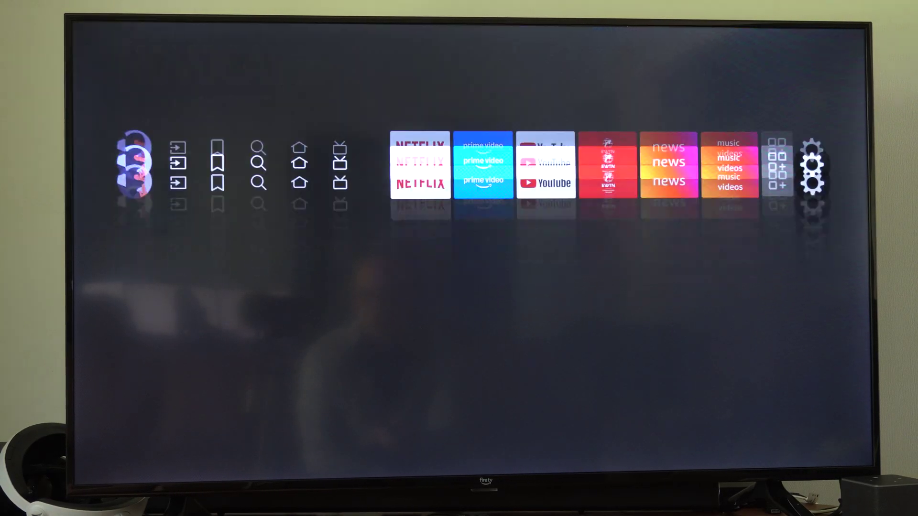
key(Down)
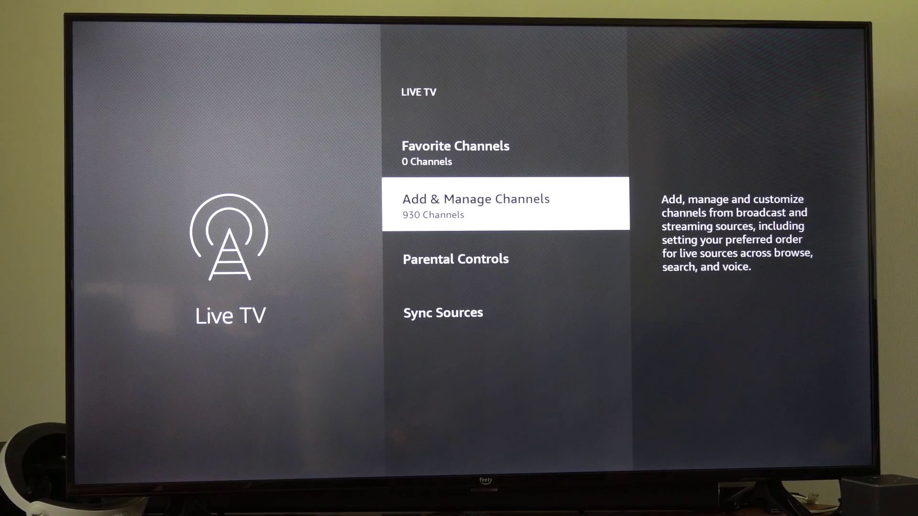
key(Up)
key(Down)
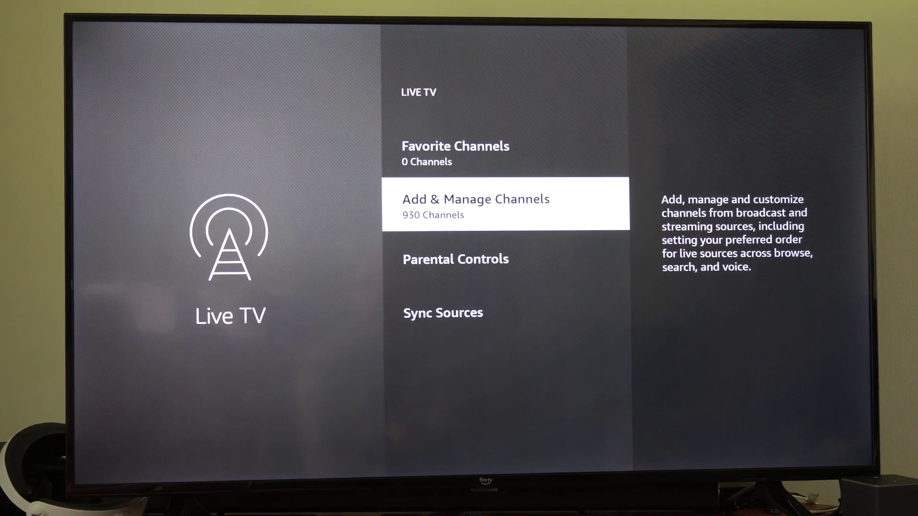
key(Up)
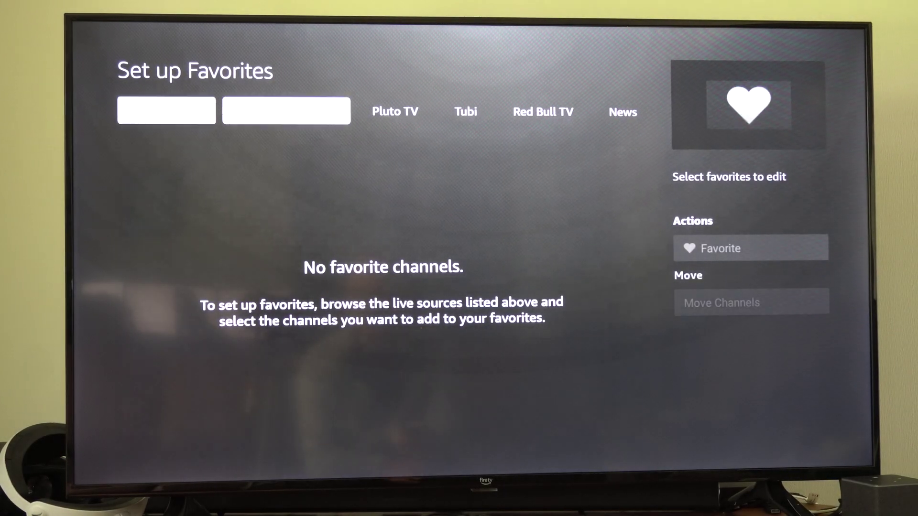
key(Right)
key(Down)
key(Down)
key(Return)
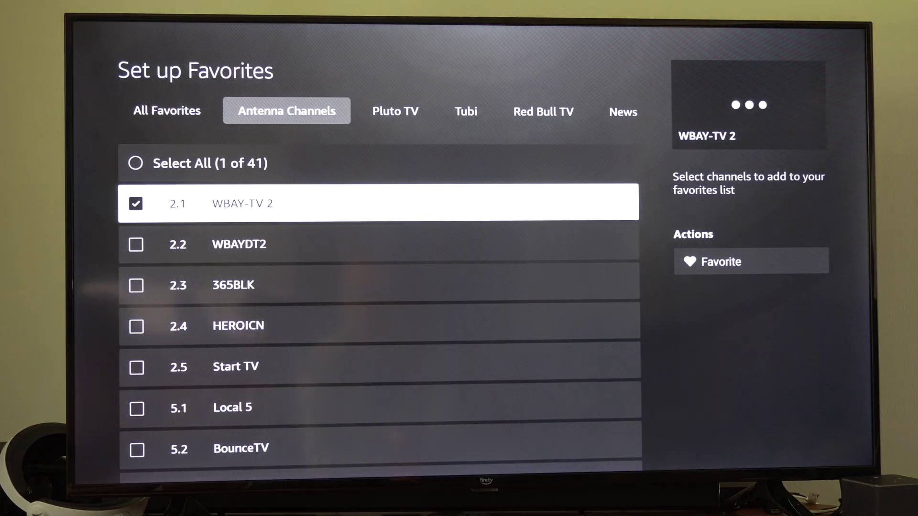
key(Return)
key(Return)
key(Up)
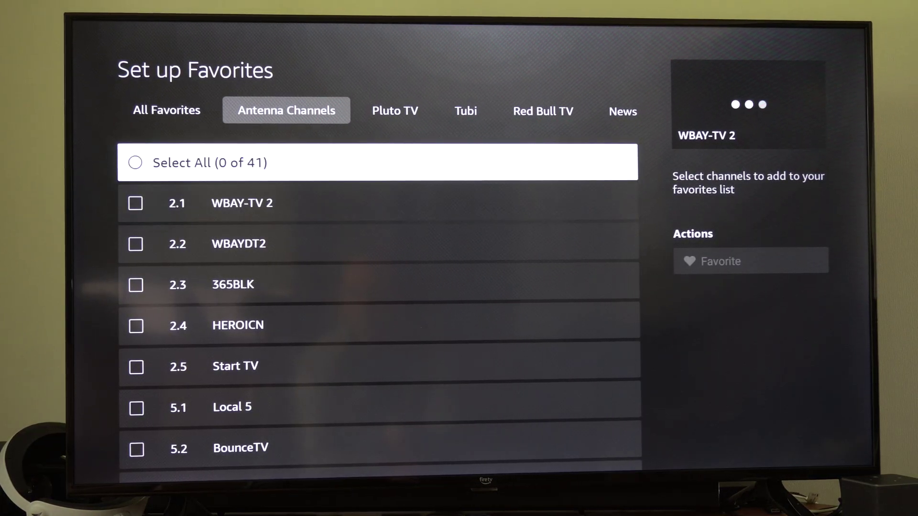
key(Up)
key(Right)
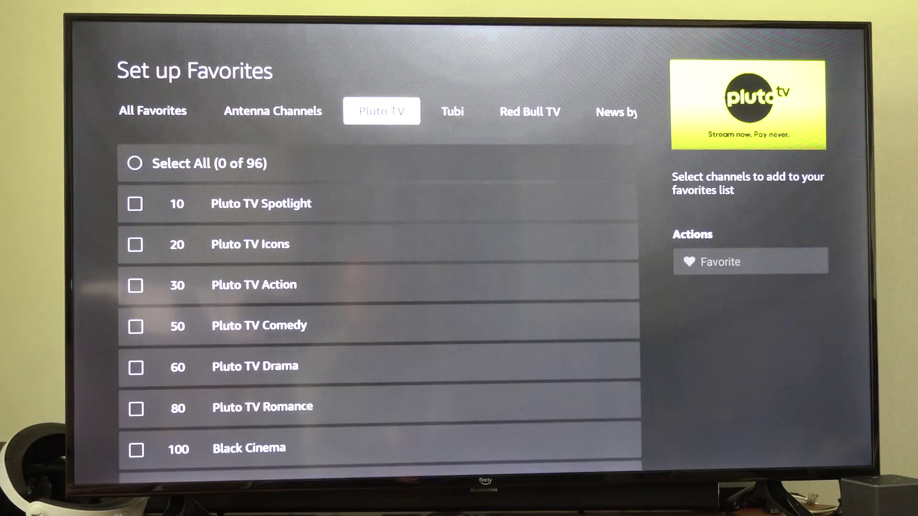
key(Right)
key(Right)
key(Right)
key(Right)
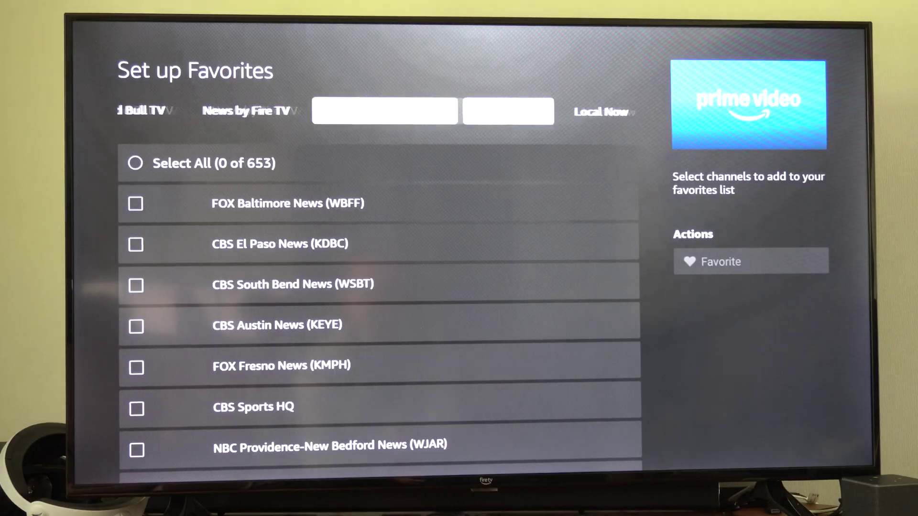
key(Right)
key(Right)
key(Right)
key(Left)
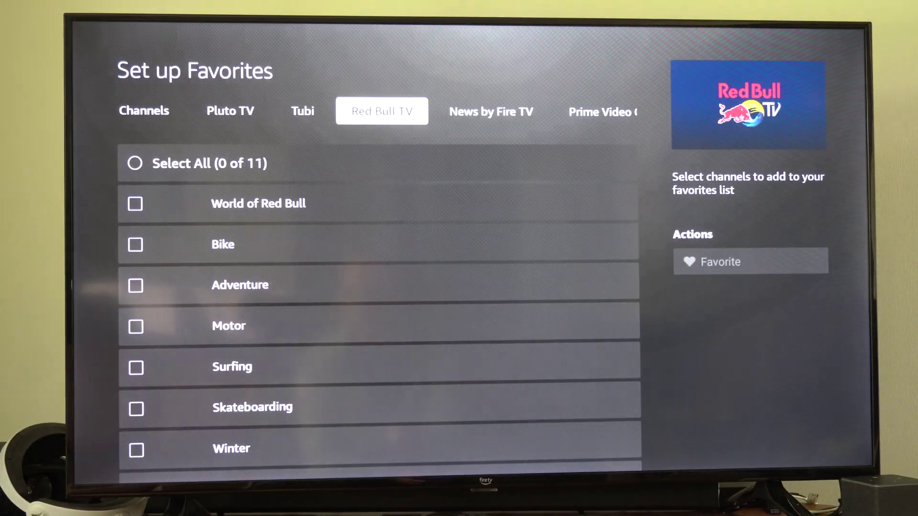
key(Left)
key(Left)
key(Left)
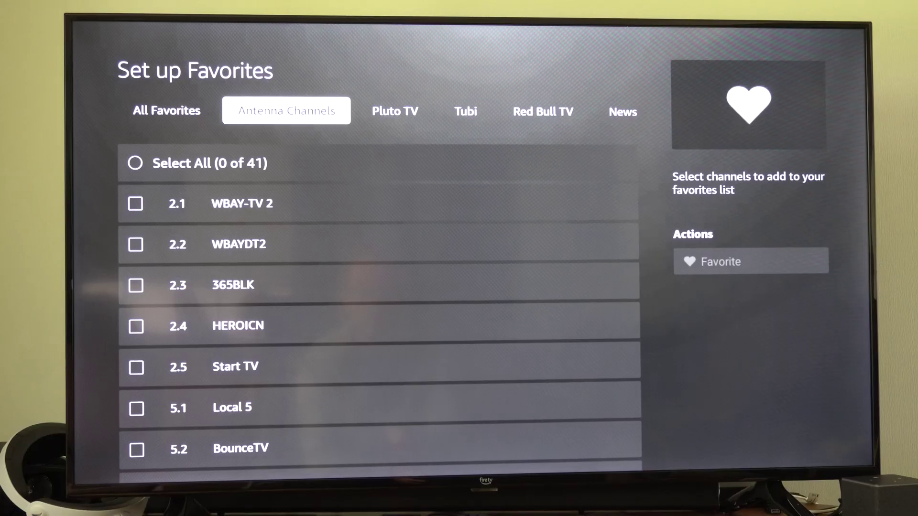
key(Left)
key(Right)
key(Left)
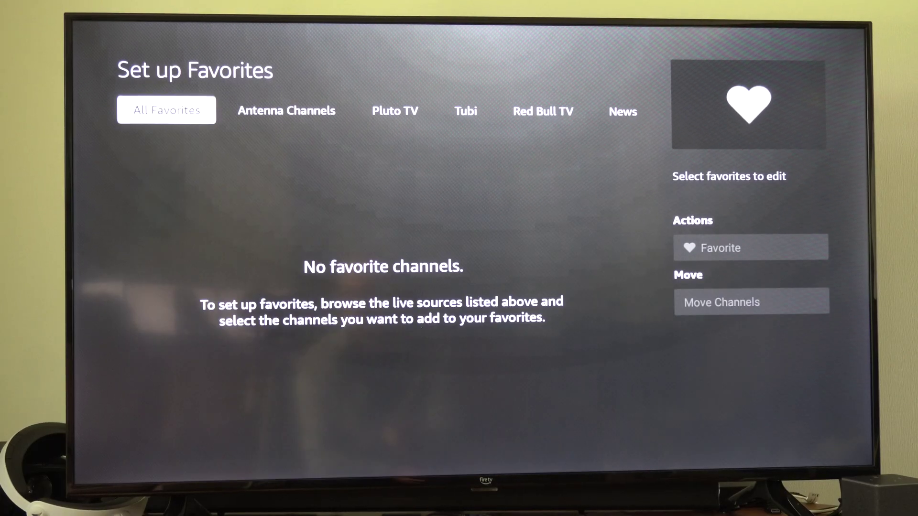
key(Escape)
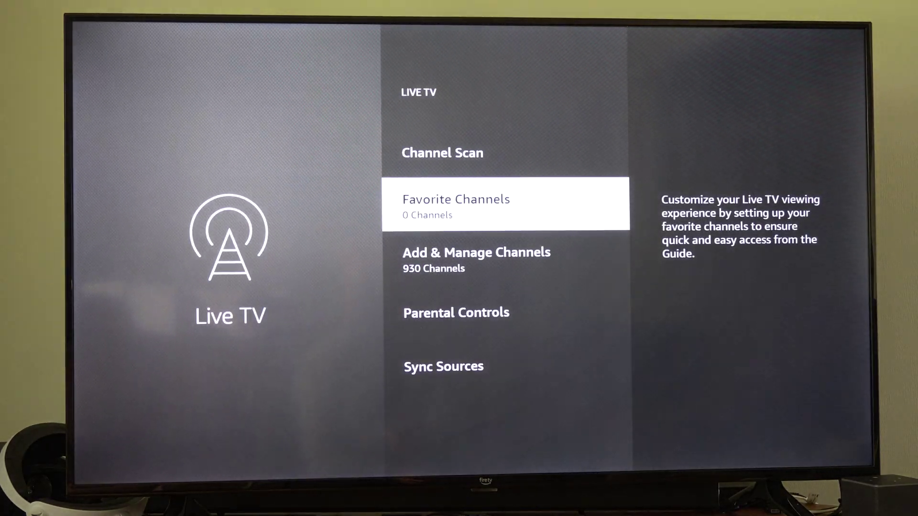
Open Live TV Sources and move past Prime Video Channels to Peacock TV and Local Now.
key(Down)
key(Return)
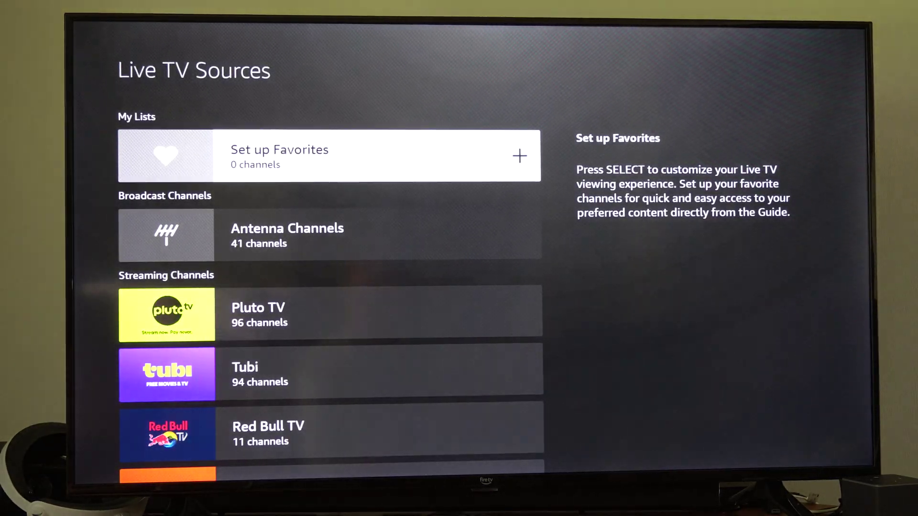
key(Down)
key(Down)
key(Down)
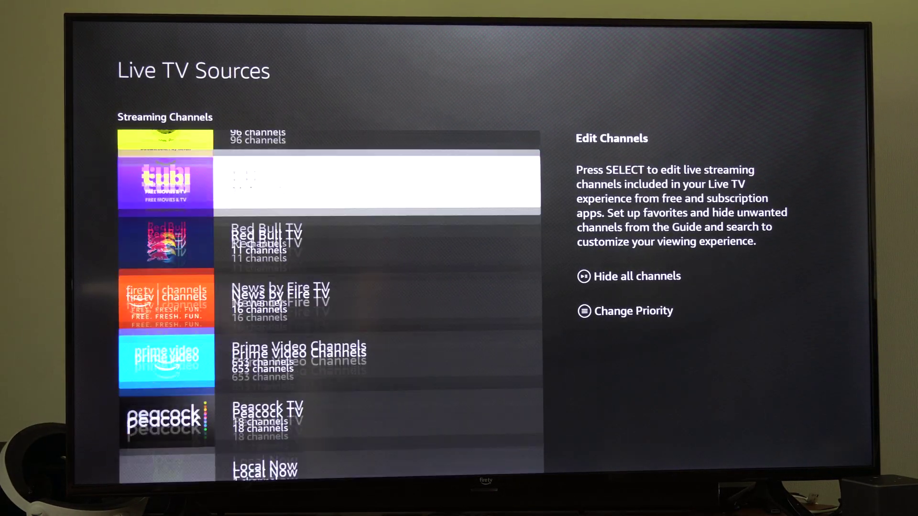
key(Down)
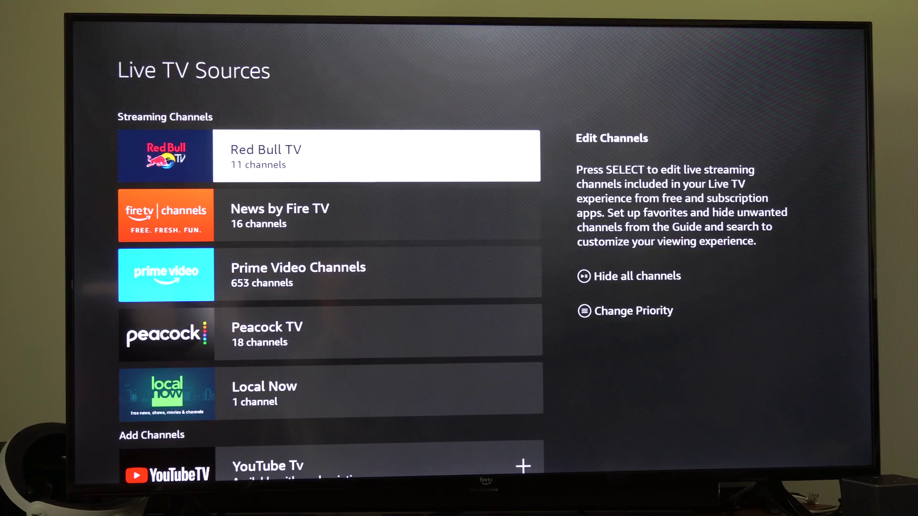
key(Down)
key(Down)
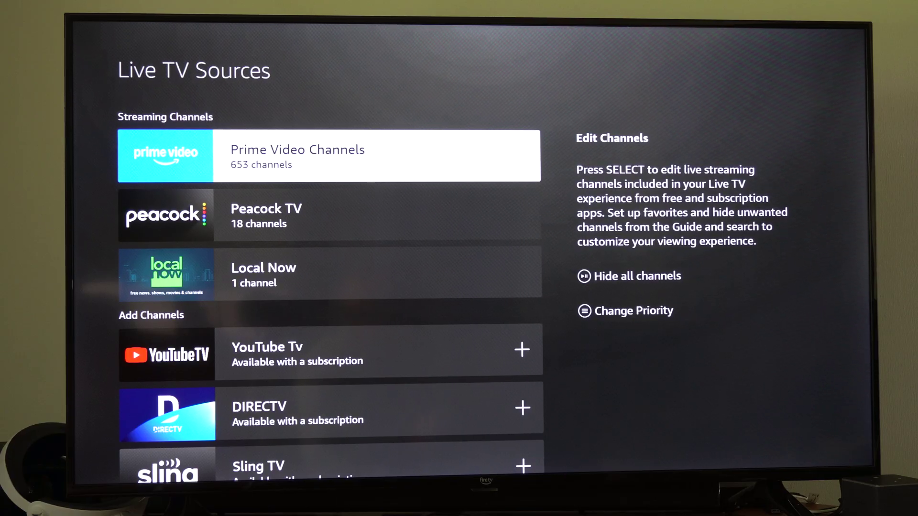
key(Down)
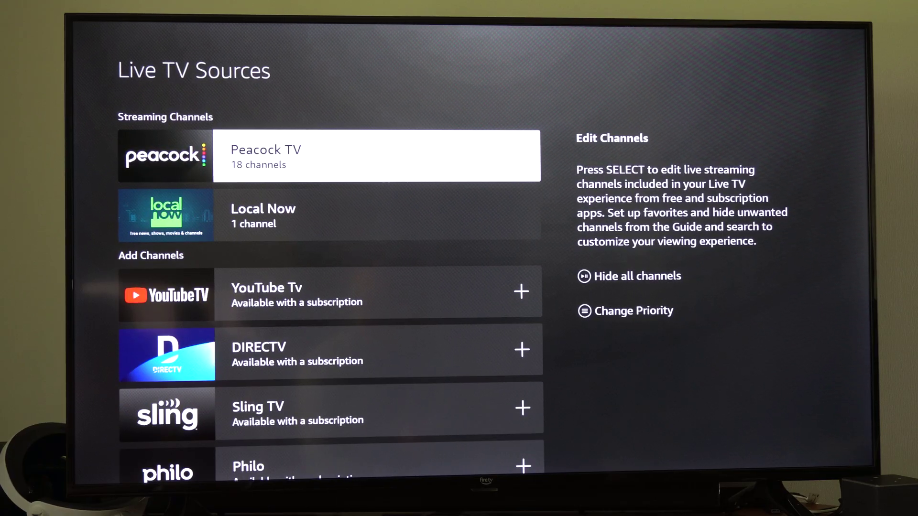
key(Down)
key(Down)
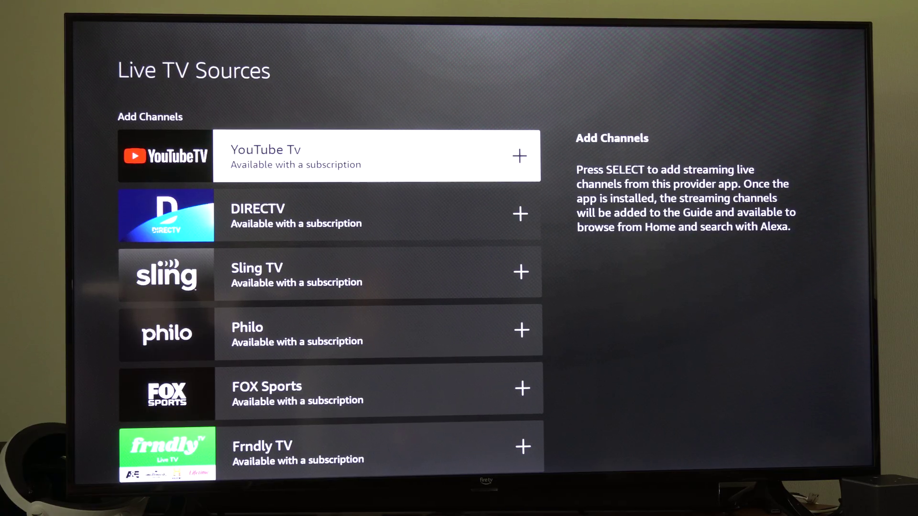
key(Down)
key(Down)
key(Down)
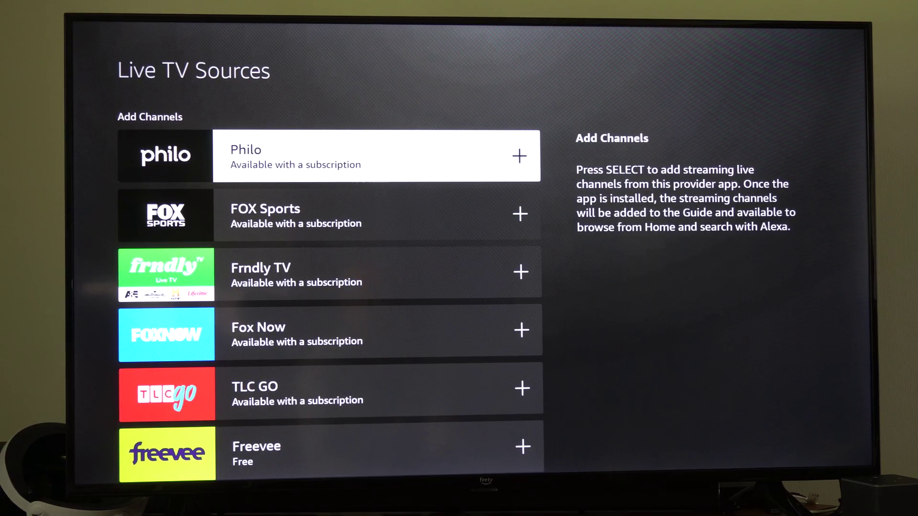
key(Down)
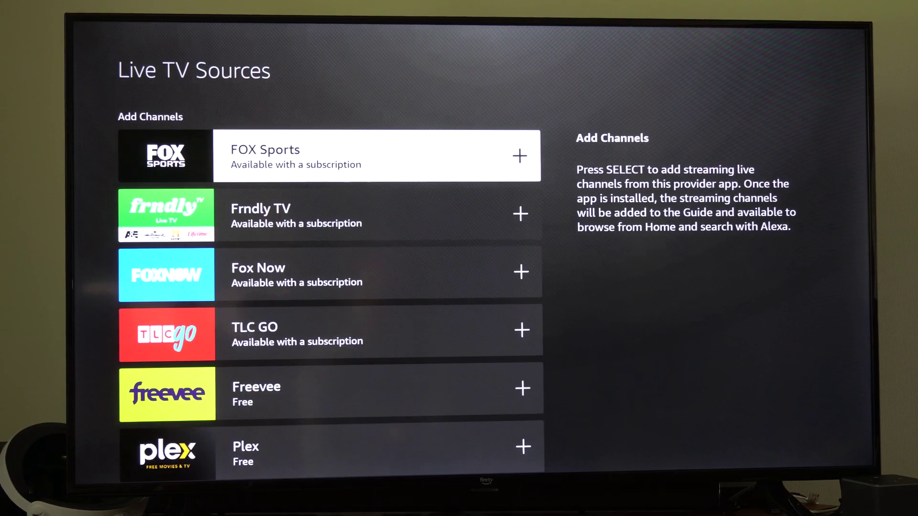
key(Up)
key(Down)
key(Down)
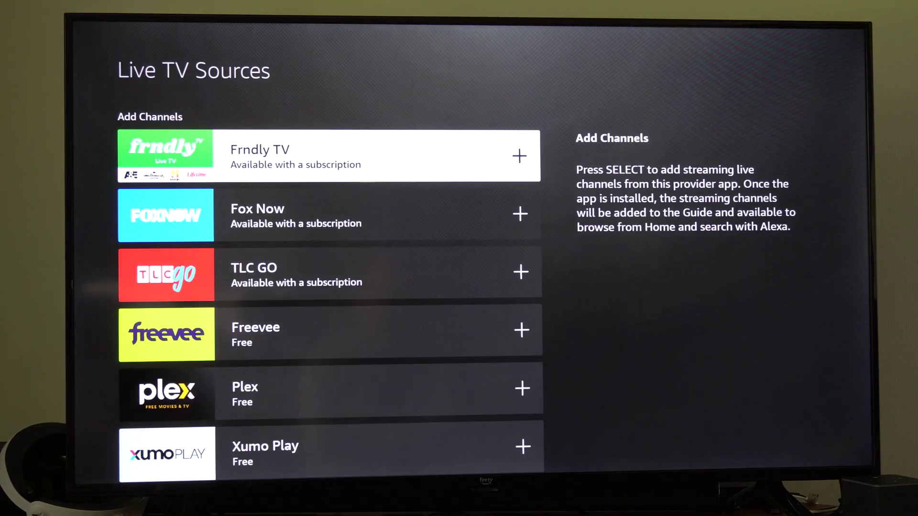
key(Down)
key(Down)
key(Down)
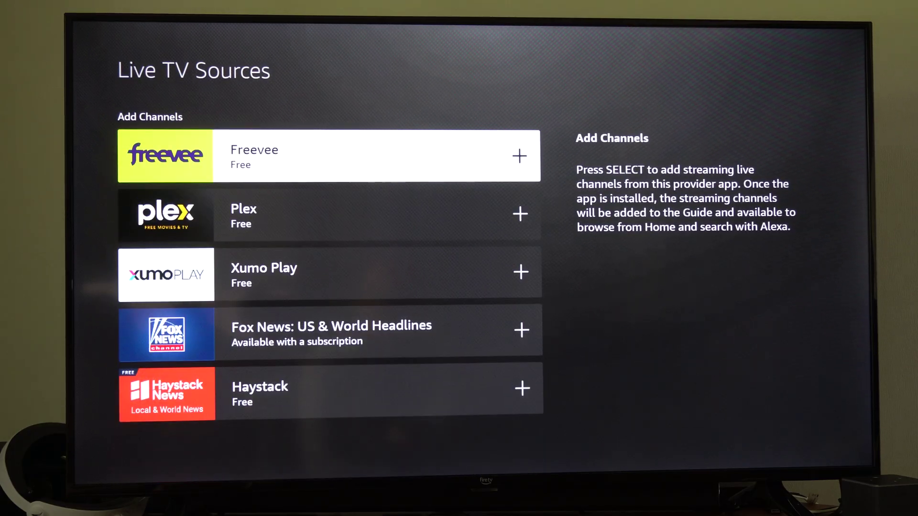
key(Down)
key(Down)
key(Down)
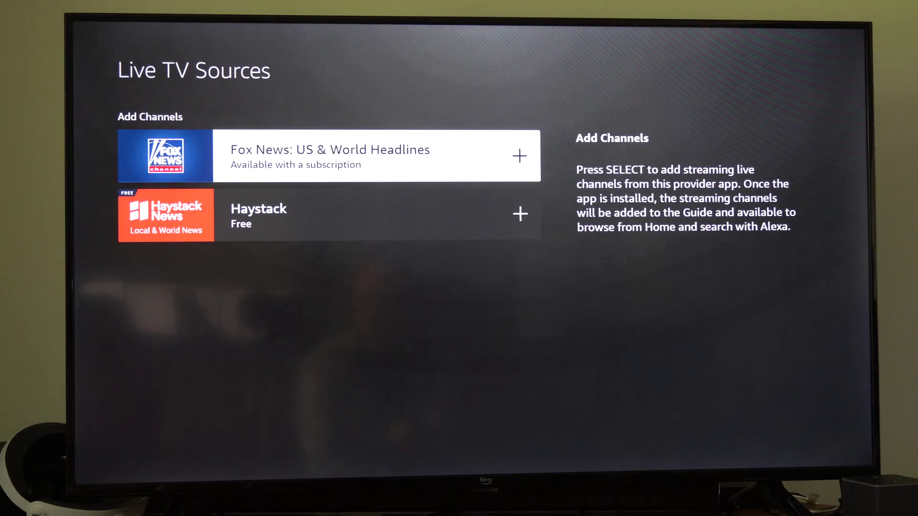
key(Up)
key(Up)
key(Up)
key(Up)
key(Up)
key(Up)
key(Up)
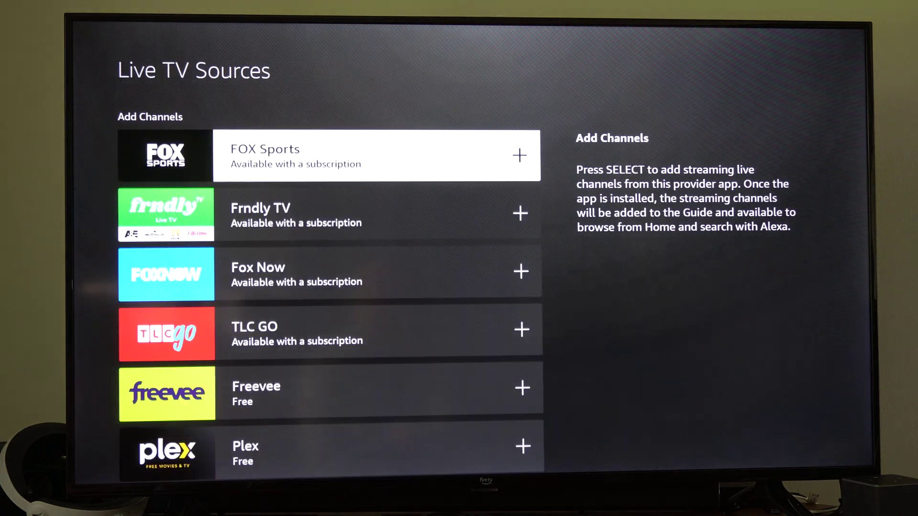
key(Up)
key(Up)
key(Up)
key(Up)
key(Up)
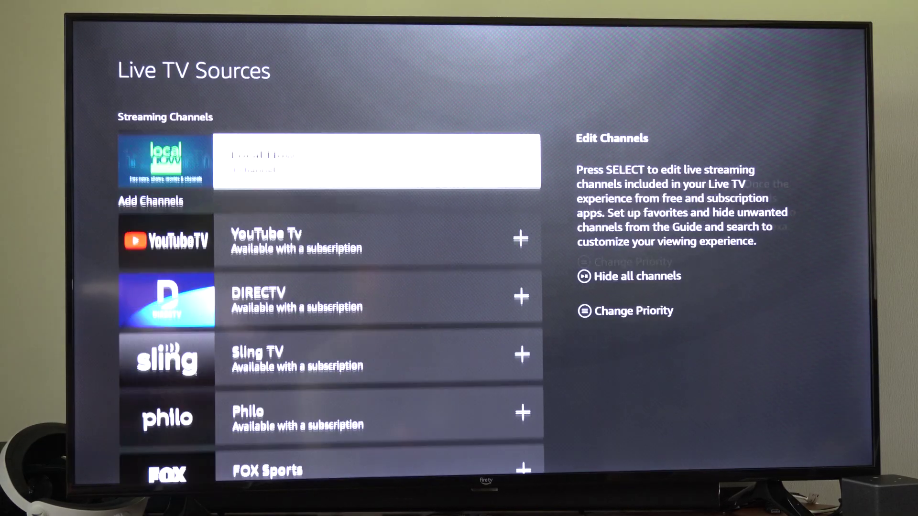
key(Up)
key(Up)
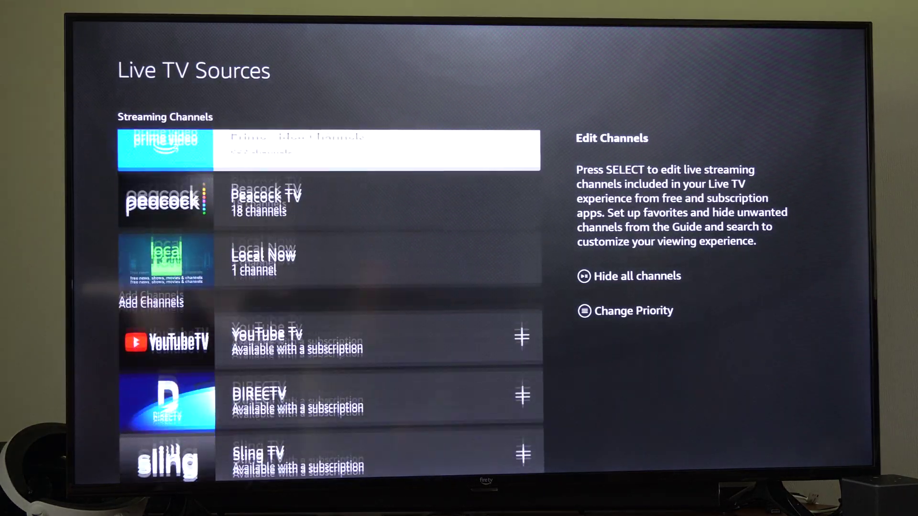
key(Up)
key(Up)
key(Up)
key(Up)
key(Up)
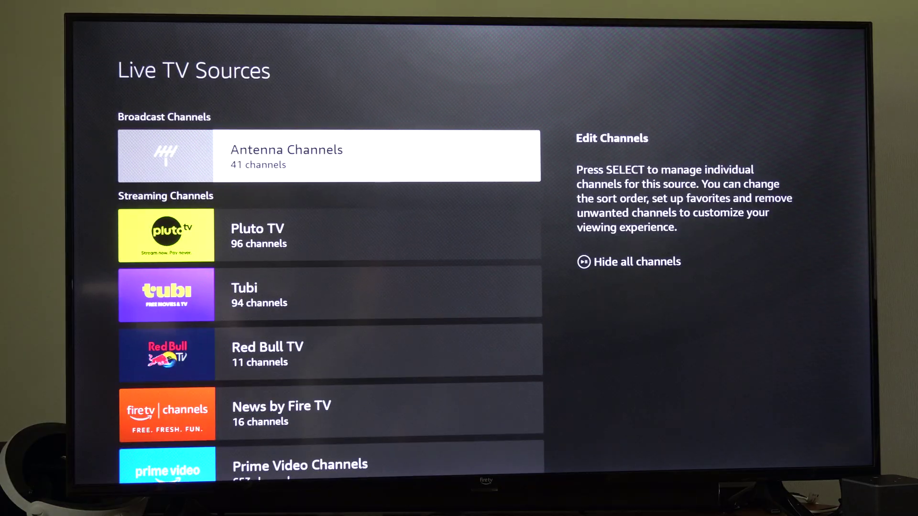
key(Return)
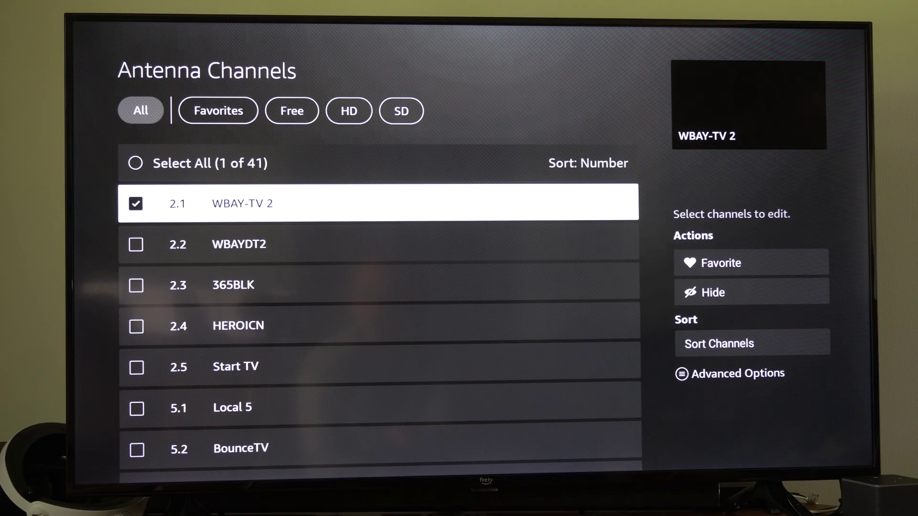
key(Menu)
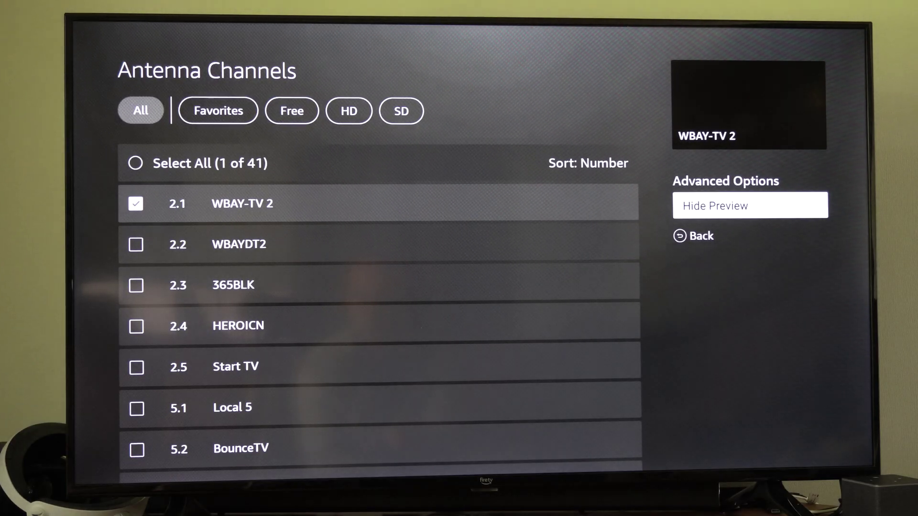
key(Escape)
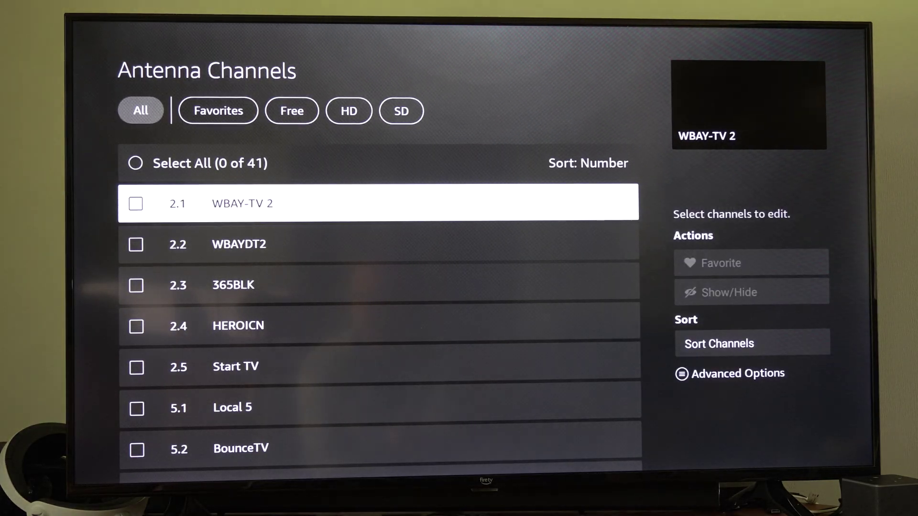
key(Up)
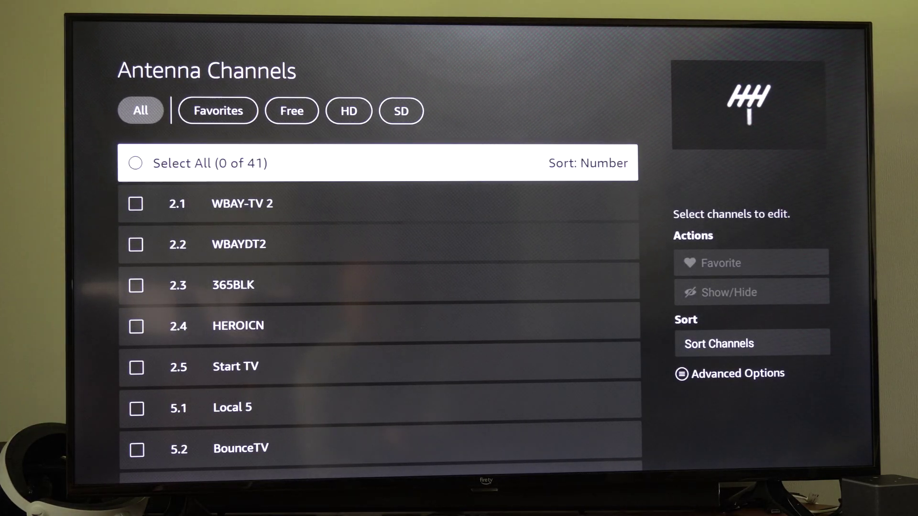
key(Up)
key(Escape)
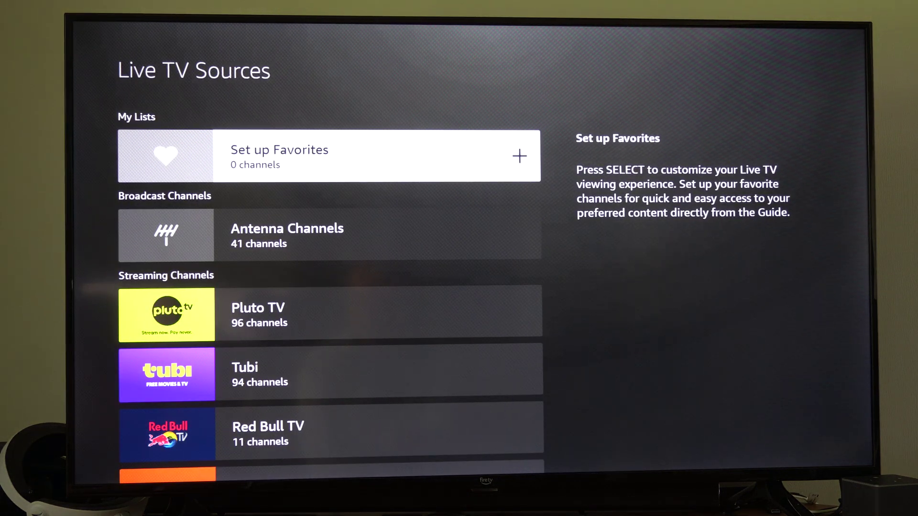
key(Down)
Back out to the Live TV settings menu and highlight Favorite Channels, showing 0 channels.
key(Up)
key(Escape)
key(Down)
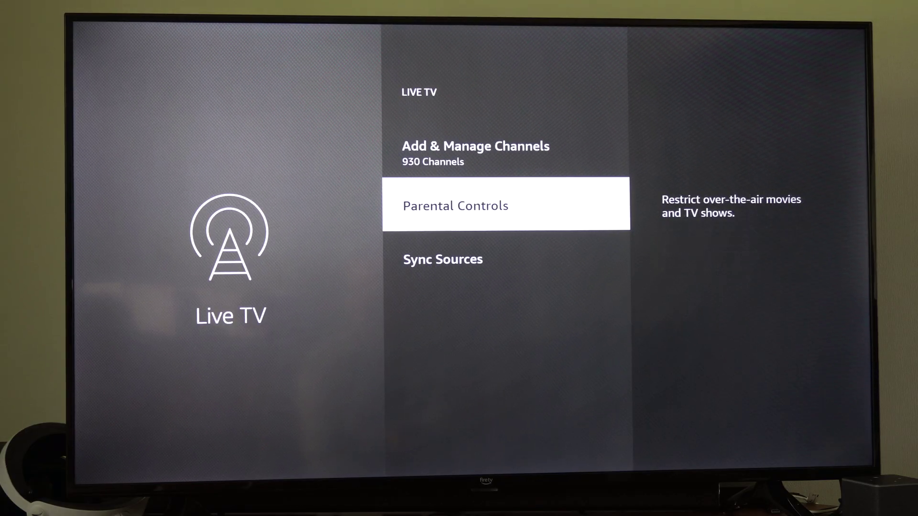
key(Up)
key(Up)
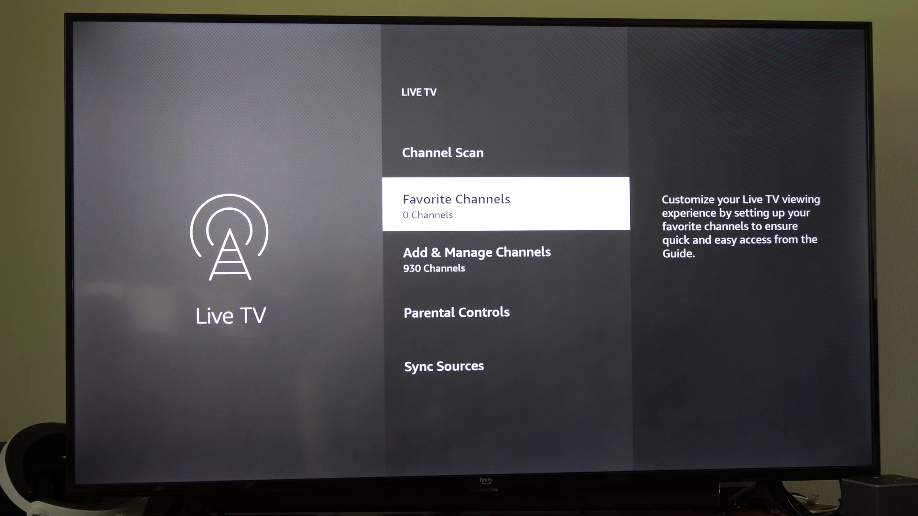